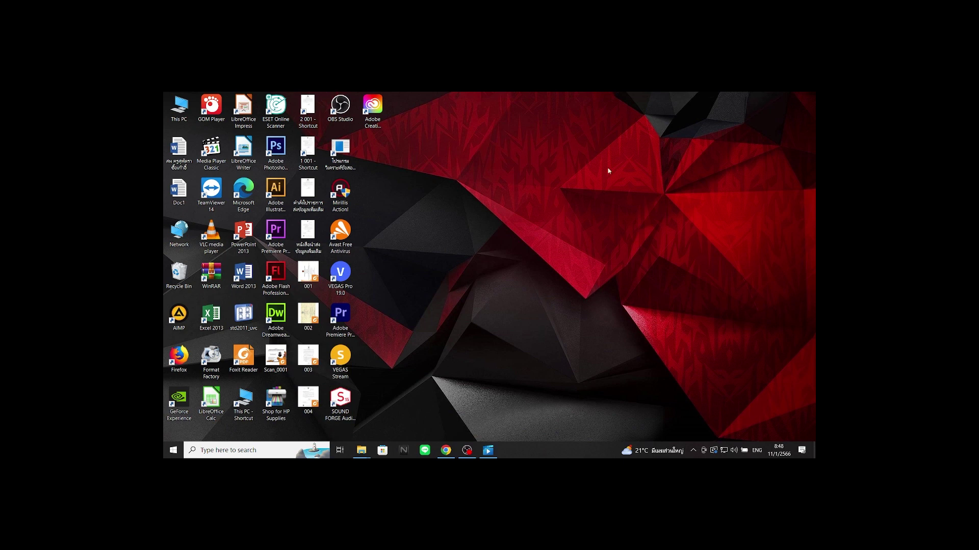
# - Launch Adobe Premiere Pro 2022 from its desktop shortcut
pyautogui.click(340, 316)
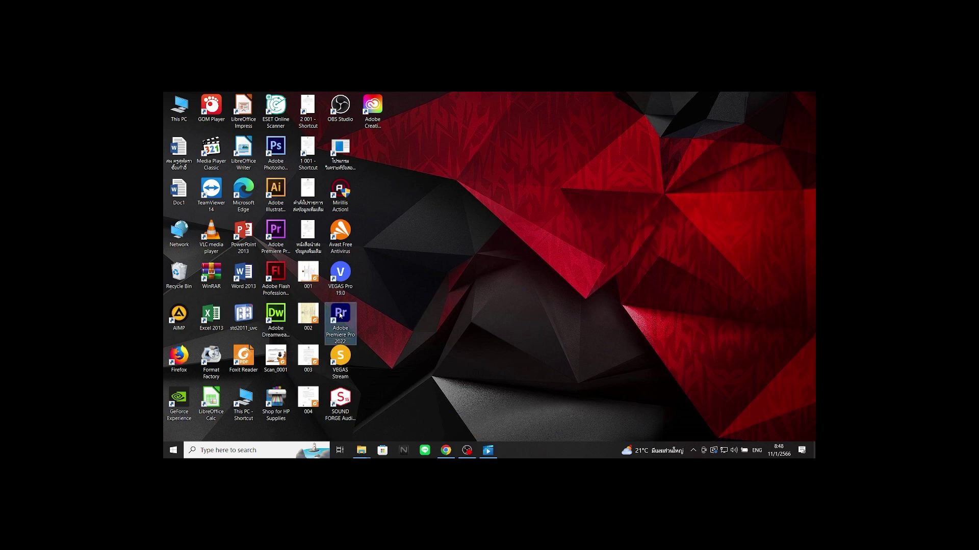
pyautogui.doubleClick(340, 315)
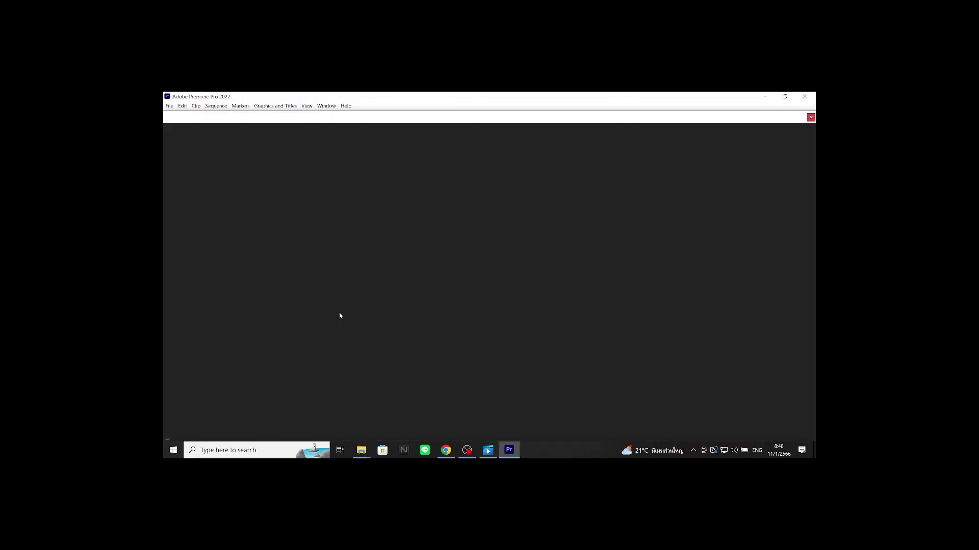
# - Create a new project named cut4 in F:\cutvideo
pyautogui.click(188, 174)
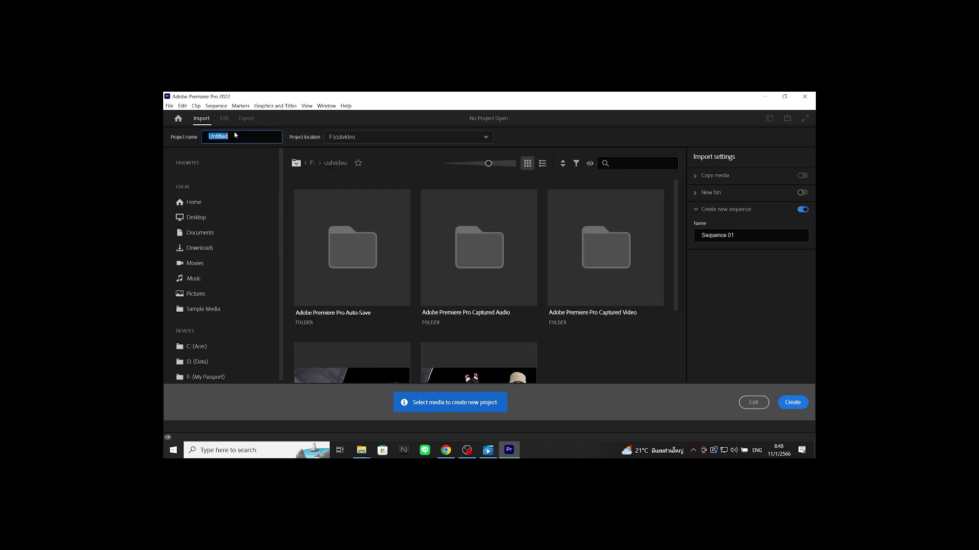
pyautogui.press('BackSpace')
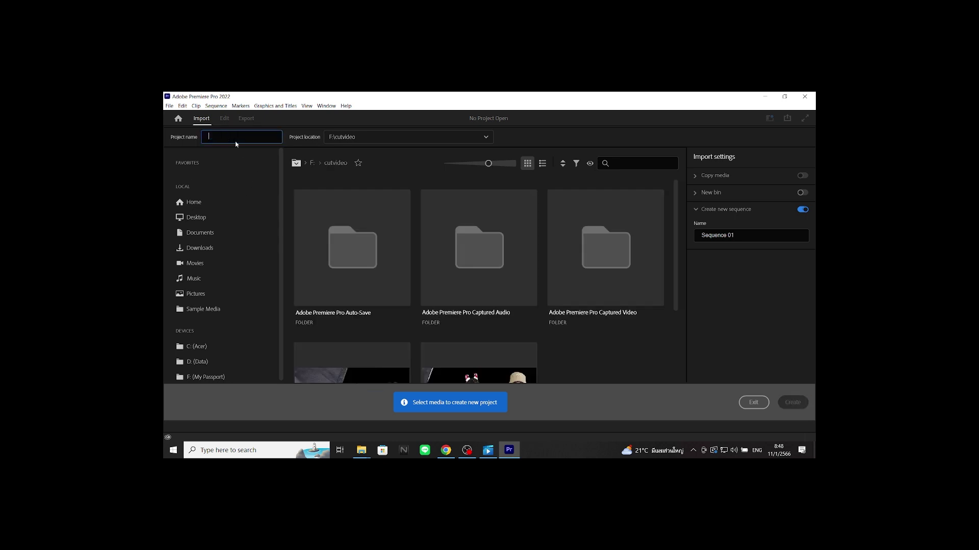
pyautogui.write('cut4')
pyautogui.click(791, 403)
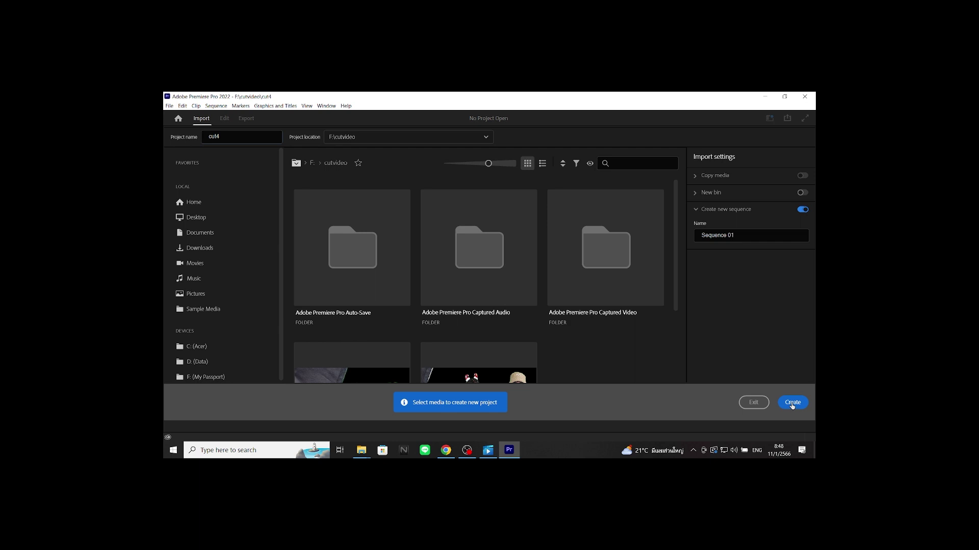
pyautogui.click(792, 403)
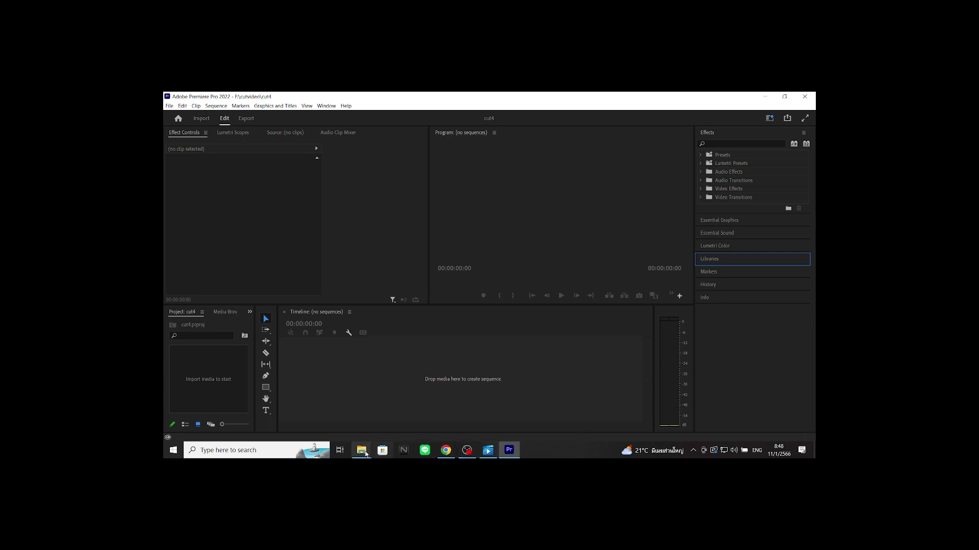
# - Drag clip 20221221_111703 from the งานสอน1 folder onto the Premiere timeline as a new sequence
pyautogui.click(361, 450)
pyautogui.click(337, 415)
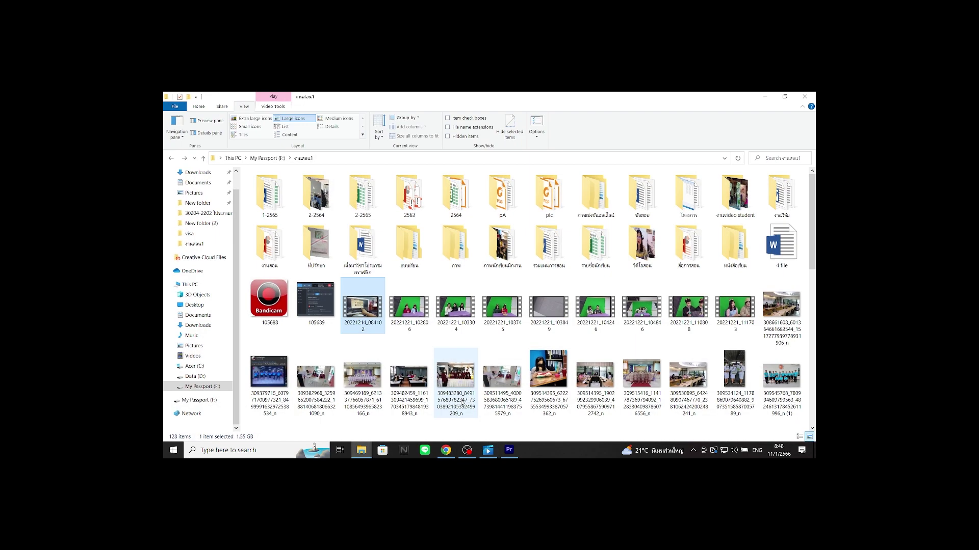
pyautogui.click(784, 96)
pyautogui.scroll(-3, 759, 320)
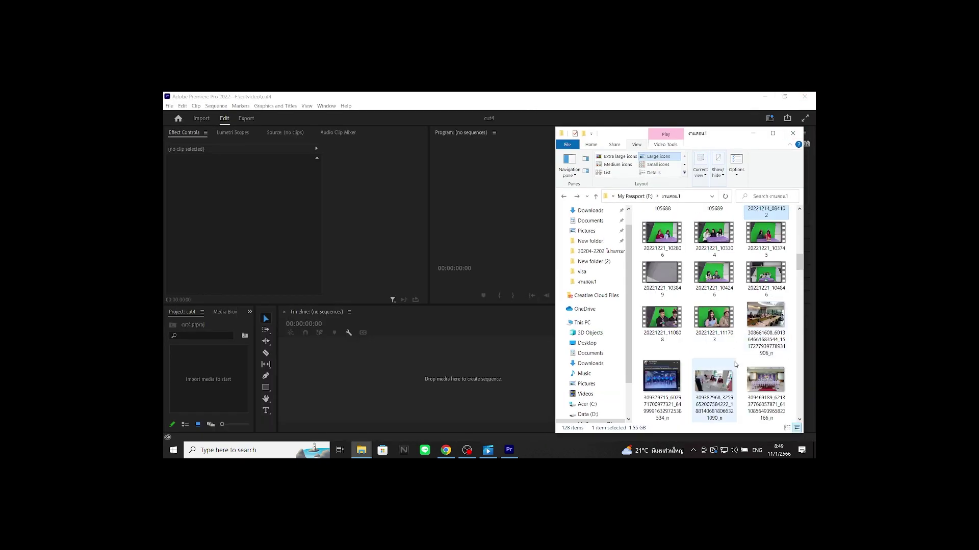
pyautogui.moveTo(715, 322); pyautogui.dragTo(327, 374)
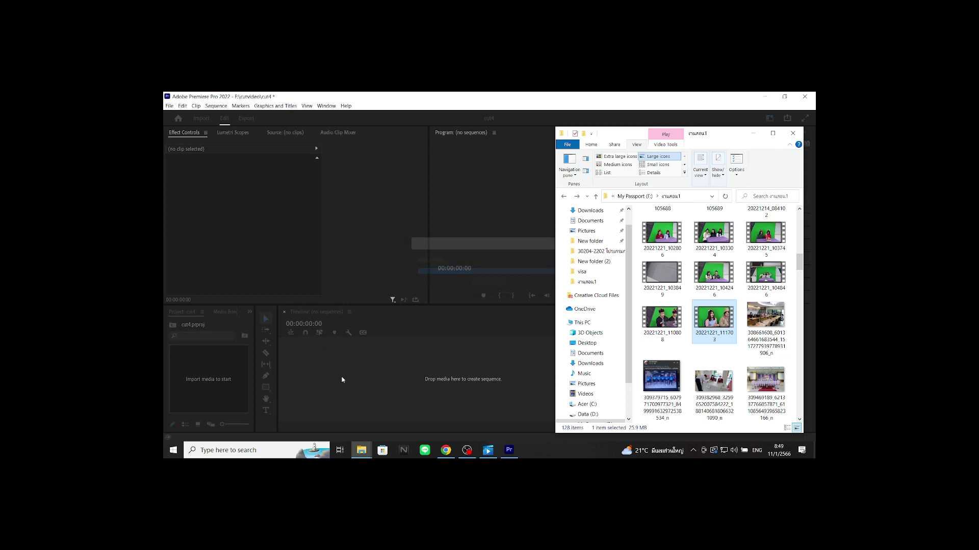
pyautogui.click(753, 133)
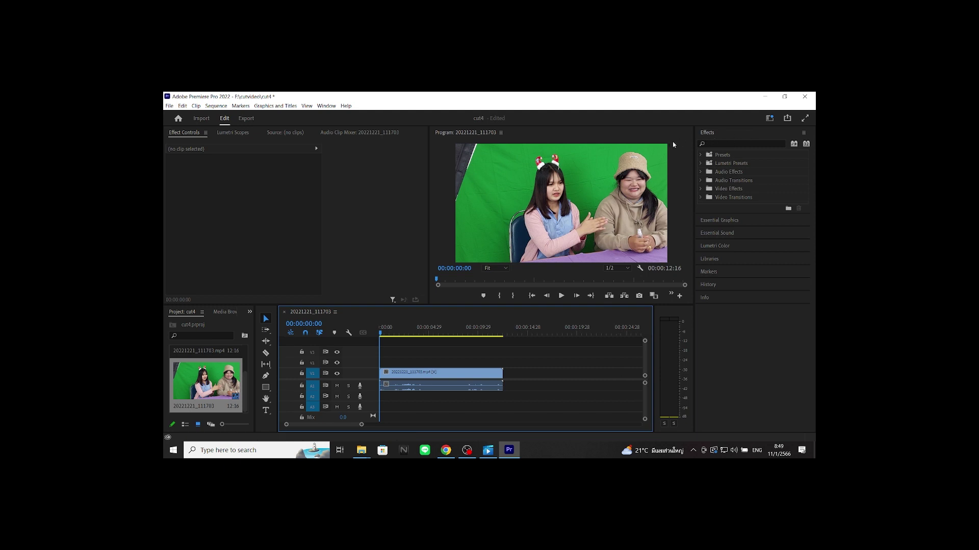
# - Check the workspace layouts, then search the Effects panel for 'color key' and pick up Color Key
pyautogui.click(330, 106)
pyautogui.moveTo(387, 116)
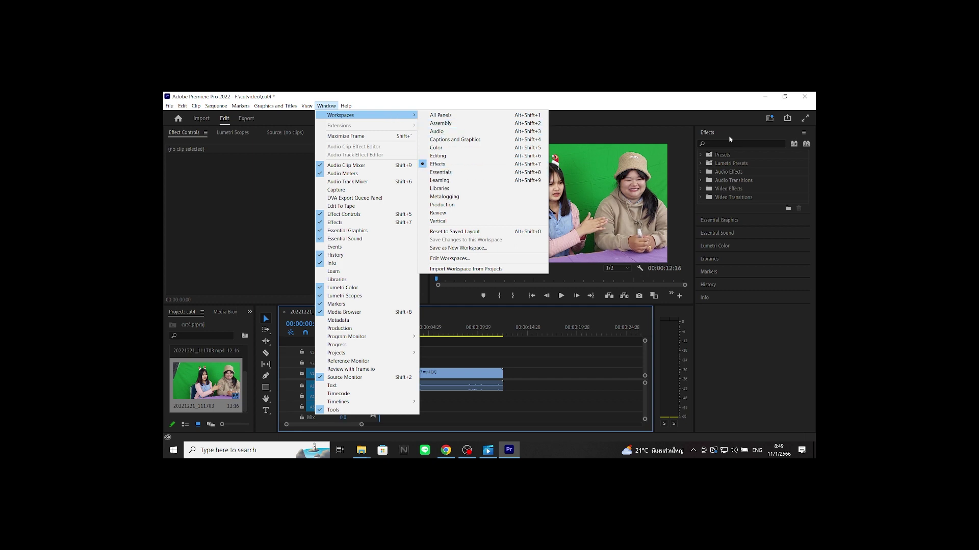
pyautogui.click(712, 144)
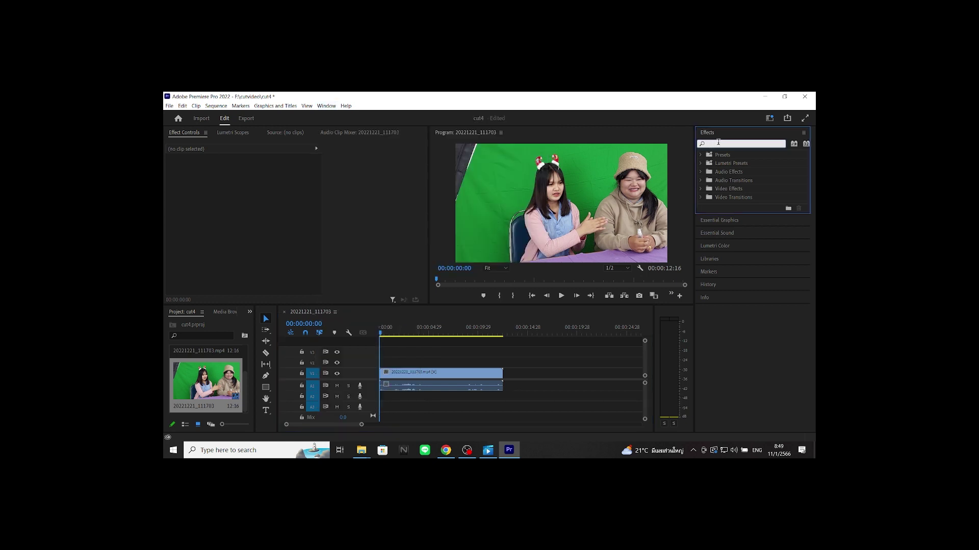
pyautogui.write('co')
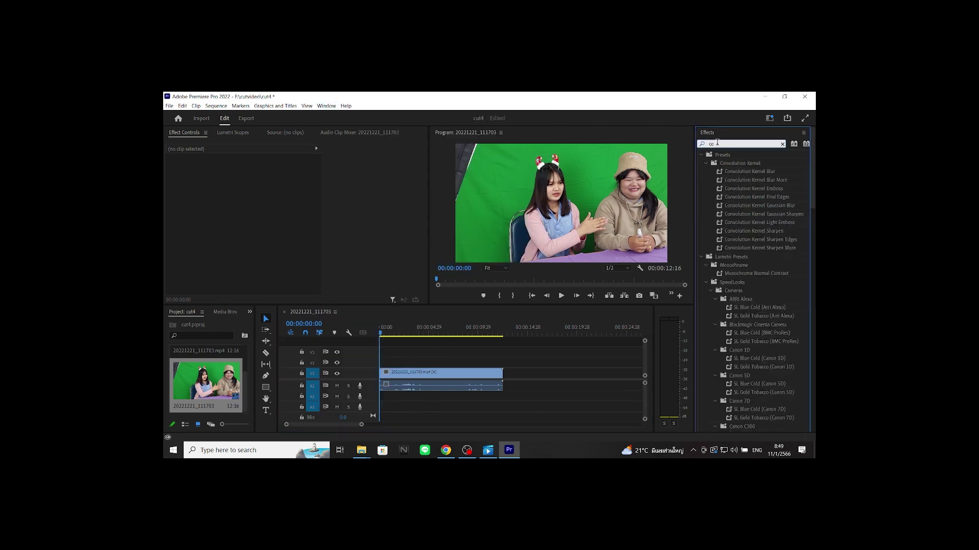
pyautogui.write('lor')
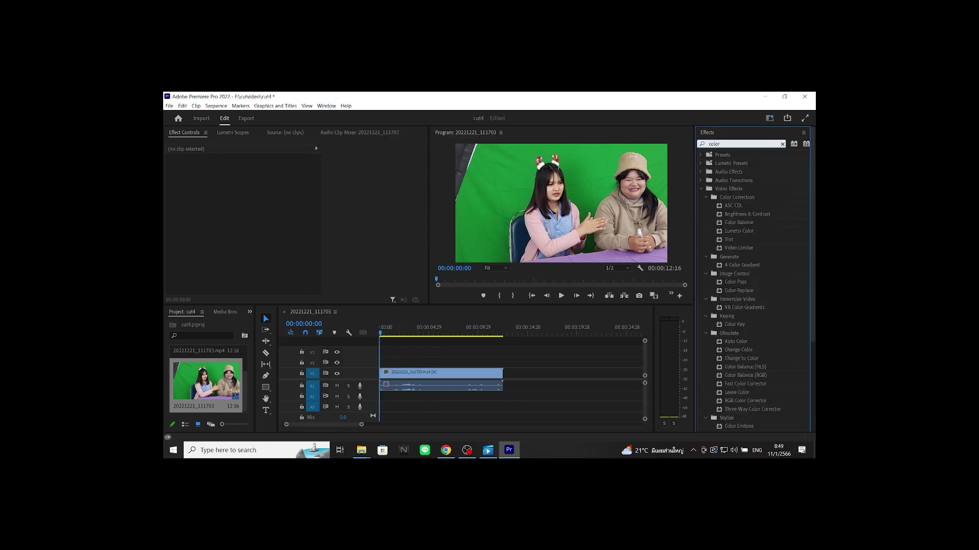
pyautogui.write(' key')
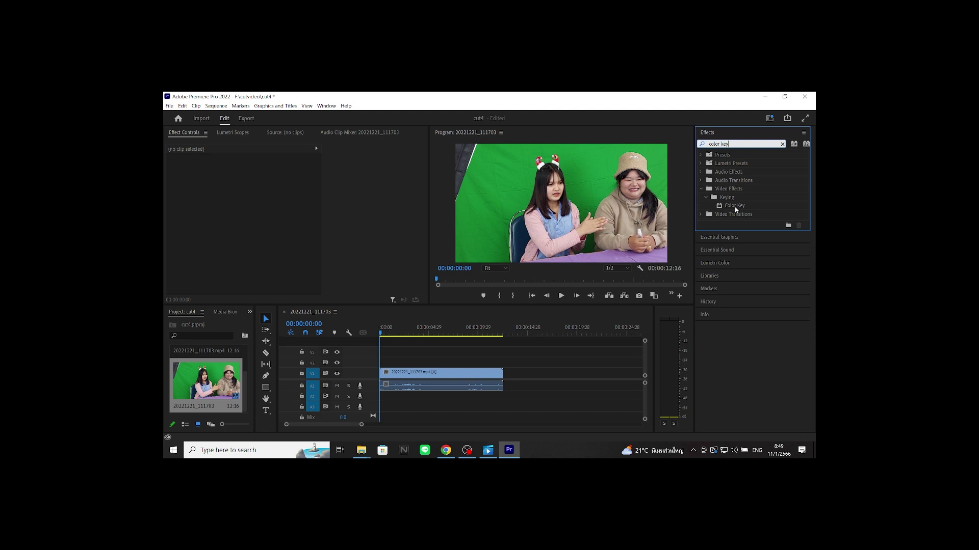
pyautogui.moveTo(735, 207); pyautogui.dragTo(413, 375)
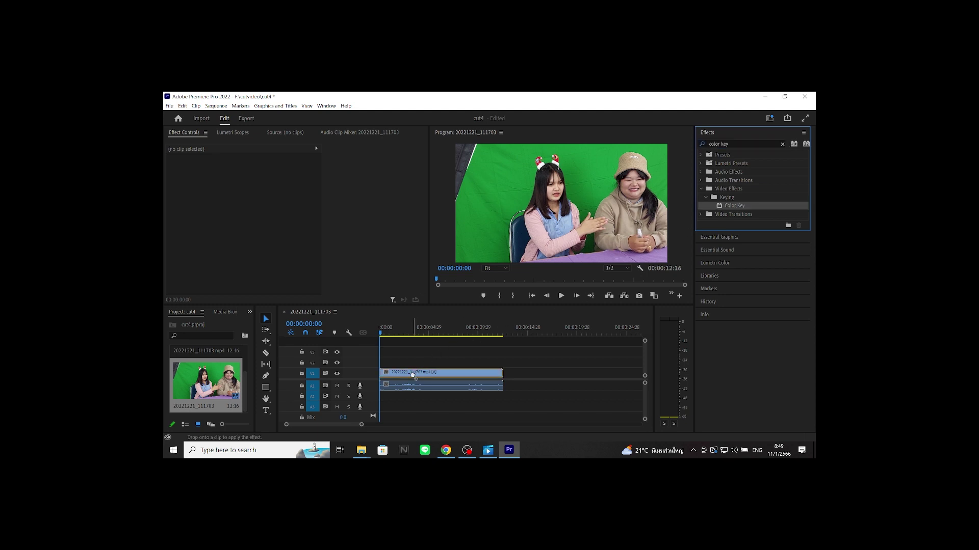
# - Apply Color Key to the V1 clip, sample the green backdrop, and raise Color Tolerance
pyautogui.moveTo(413, 375); pyautogui.dragTo(414, 375)
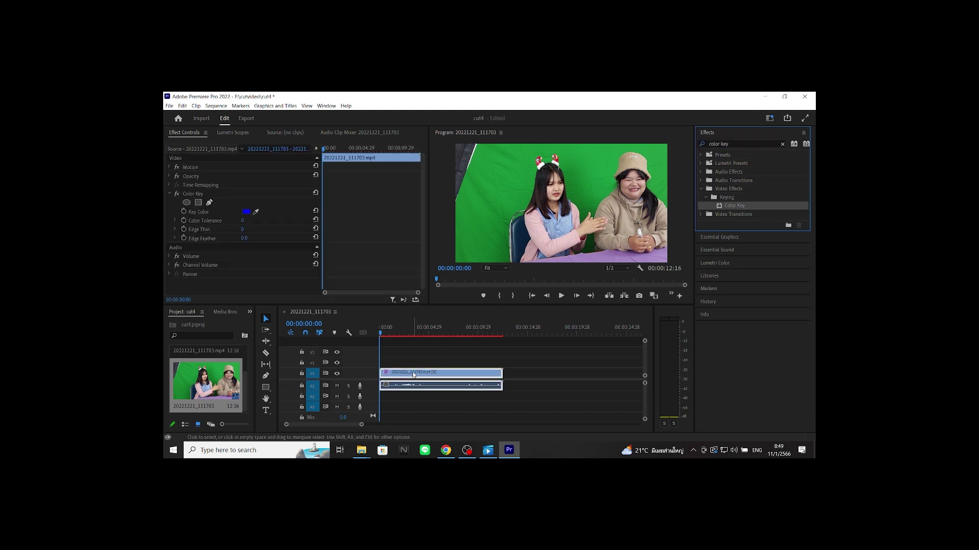
pyautogui.click(255, 213)
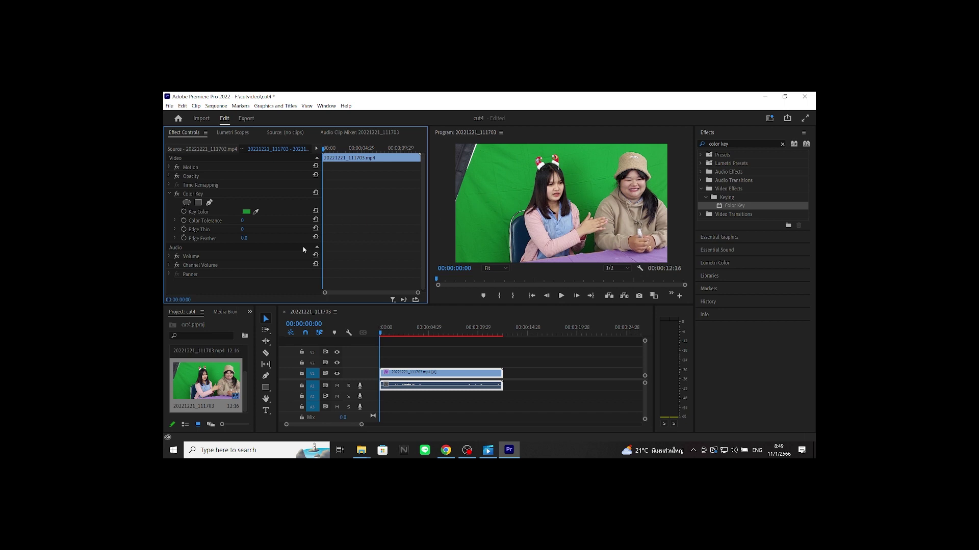
pyautogui.moveTo(242, 220); pyautogui.dragTo(267, 220)
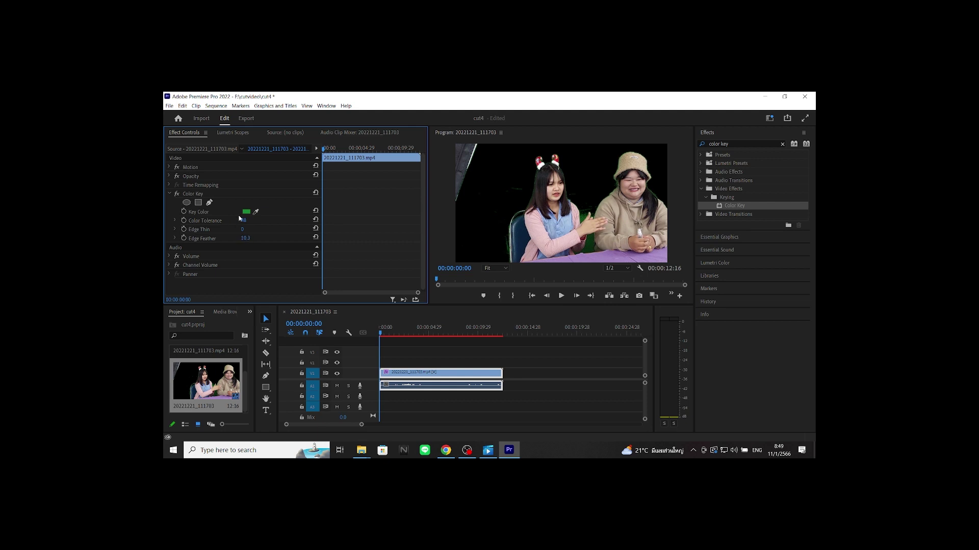
pyautogui.moveTo(243, 221); pyautogui.dragTo(245, 220)
# - Set the Edge Feather value and play the keyed clip, then return to the start
pyautogui.click(250, 238)
pyautogui.press('Return')
pyautogui.click(562, 296)
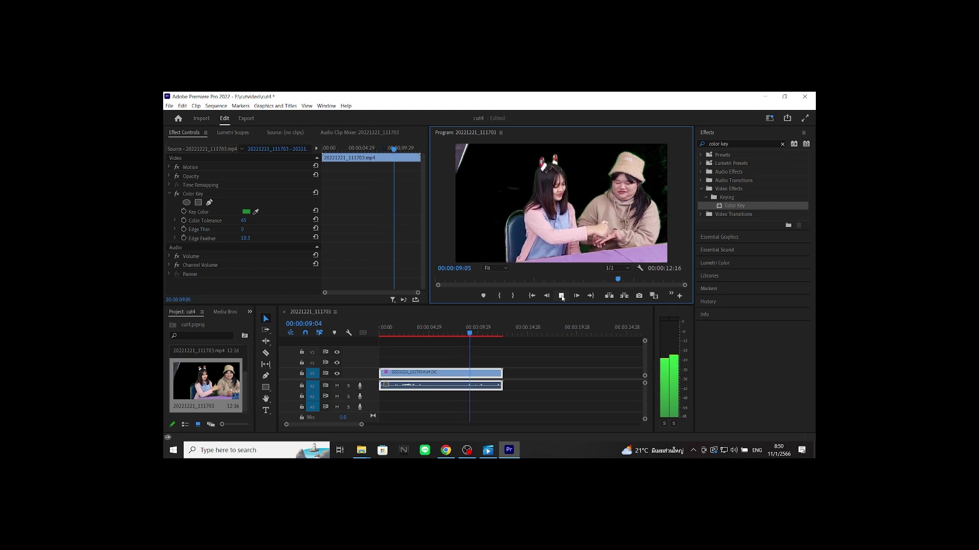
pyautogui.click(562, 295)
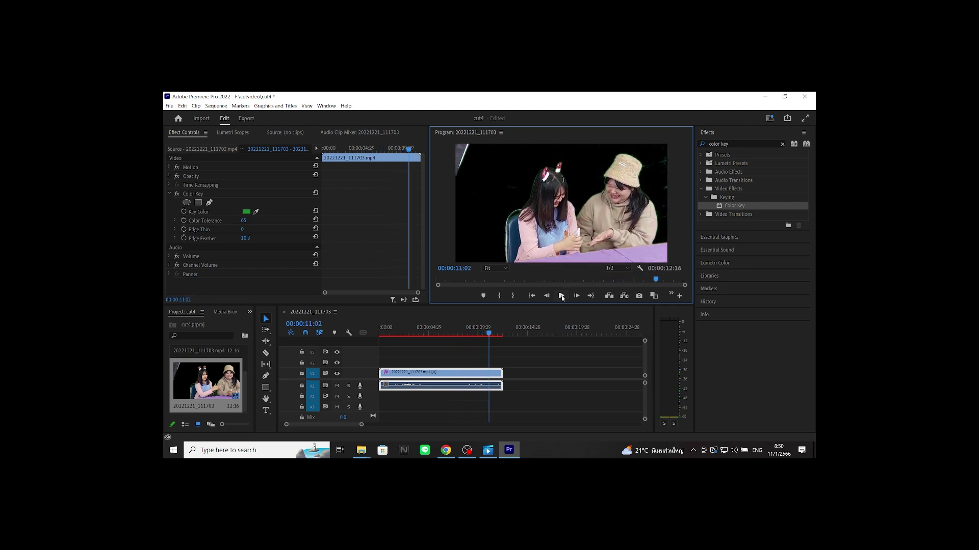
pyautogui.moveTo(485, 334); pyautogui.dragTo(380, 353)
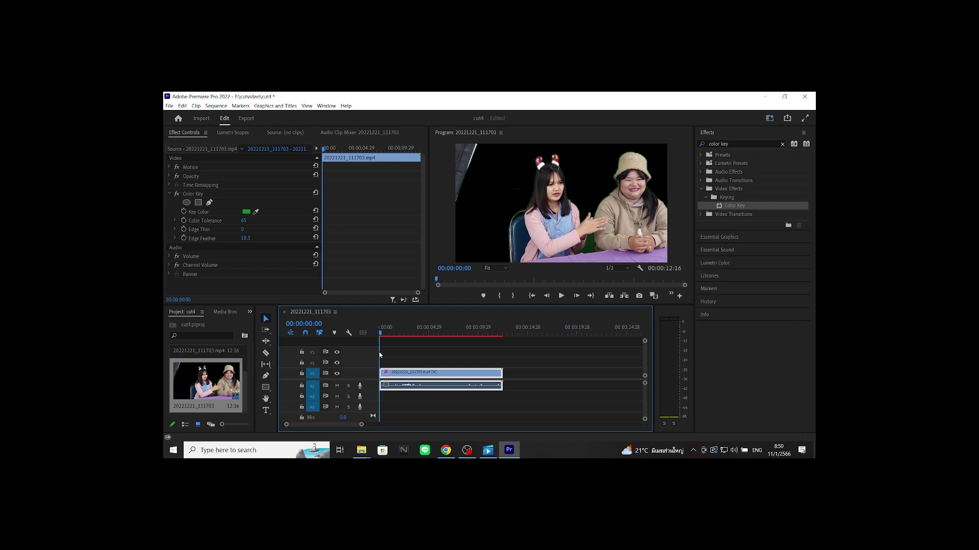
# - Raise Color Tolerance and Edge Feather further and preview the keyed result again
pyautogui.moveTo(244, 221); pyautogui.dragTo(251, 221)
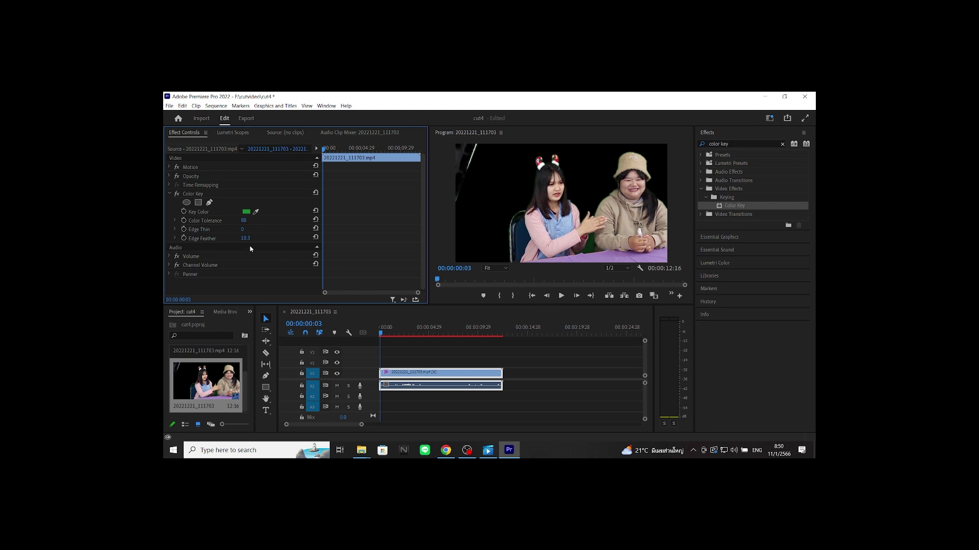
pyautogui.moveTo(245, 238); pyautogui.dragTo(246, 238)
pyautogui.click(561, 296)
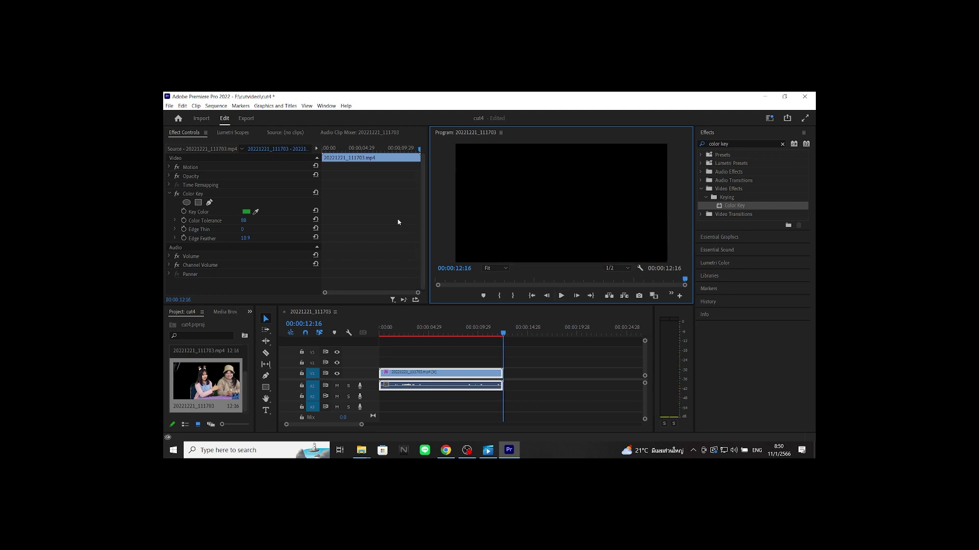
pyautogui.click(247, 120)
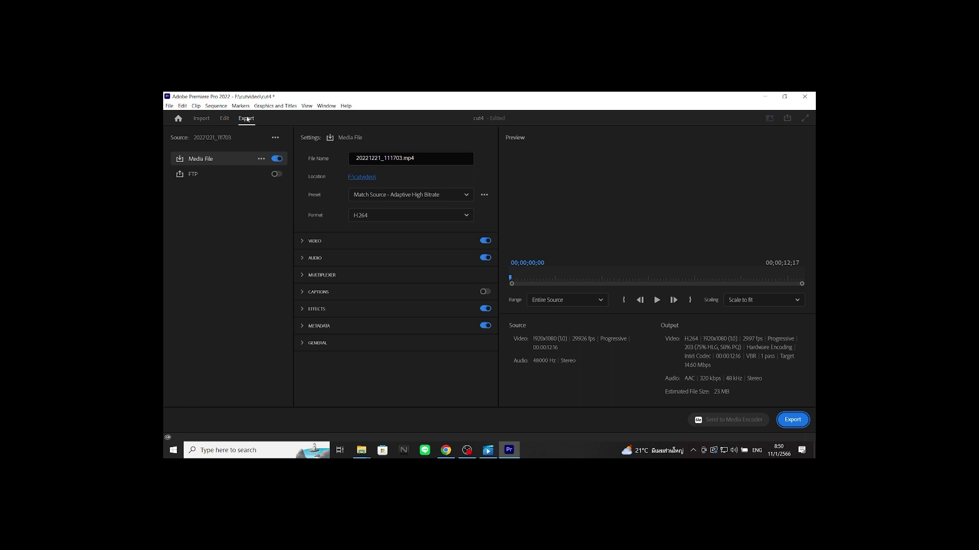
# - Rename the output file to g2.mp4 and export it as H.264
pyautogui.click(405, 158)
pyautogui.moveTo(403, 158); pyautogui.dragTo(349, 163)
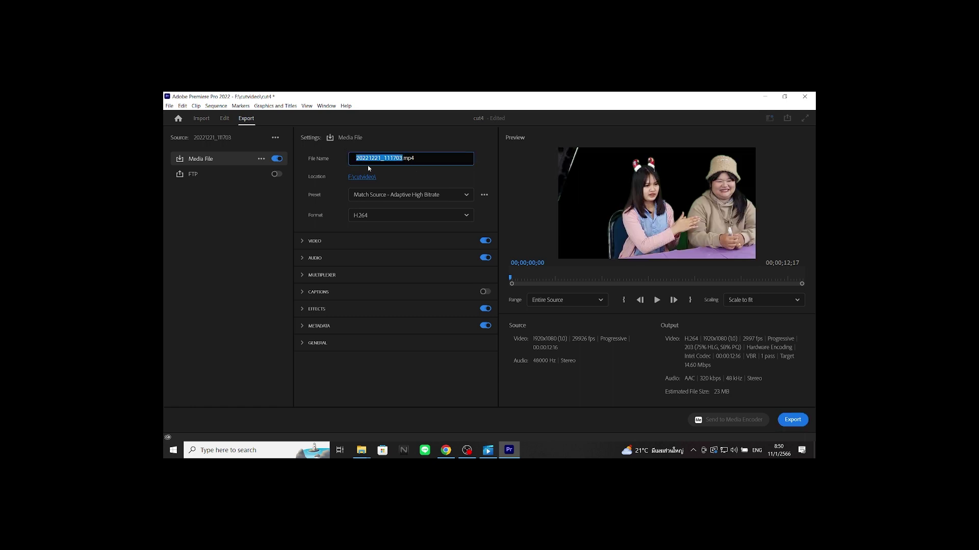
pyautogui.write('g2')
pyautogui.click(794, 420)
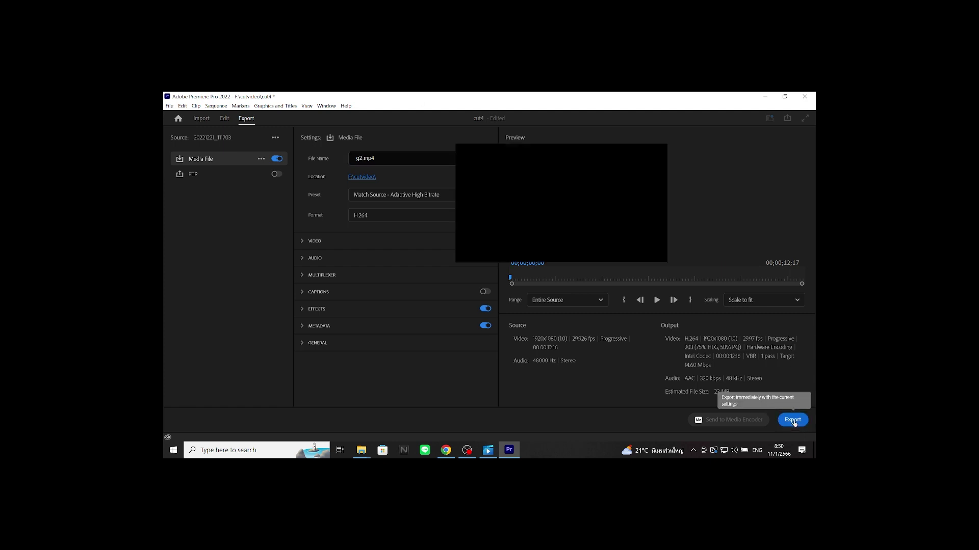